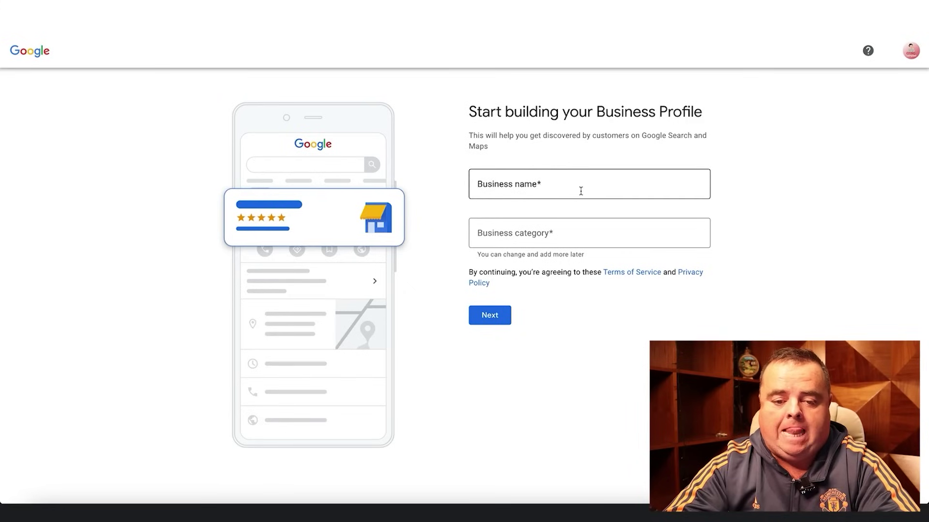
Enter 'Business name in Hillington' as the business name and dismiss the suggestions.
click(556, 189)
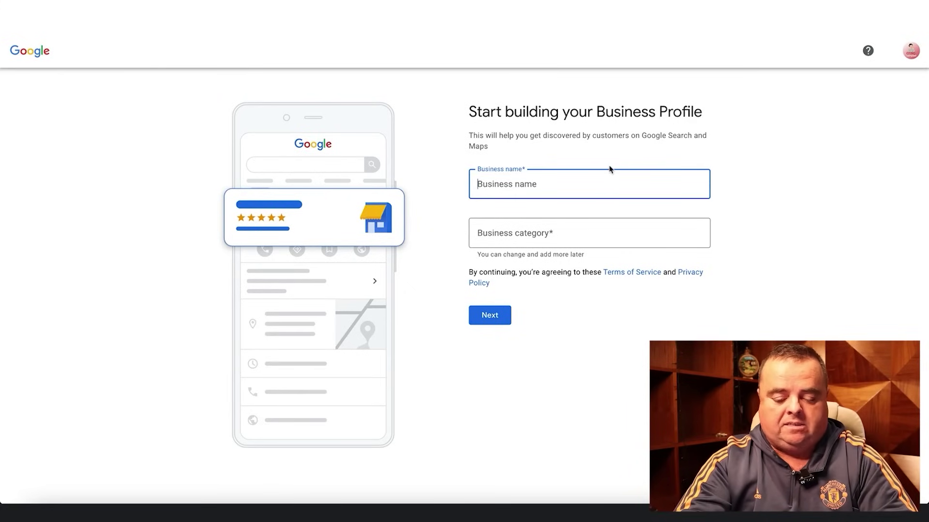
text(Business)
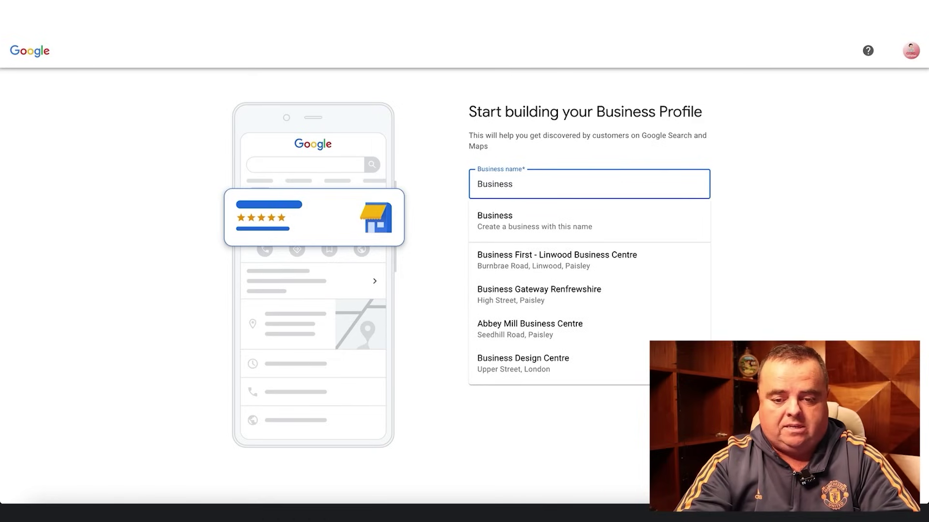
text( name in Hil)
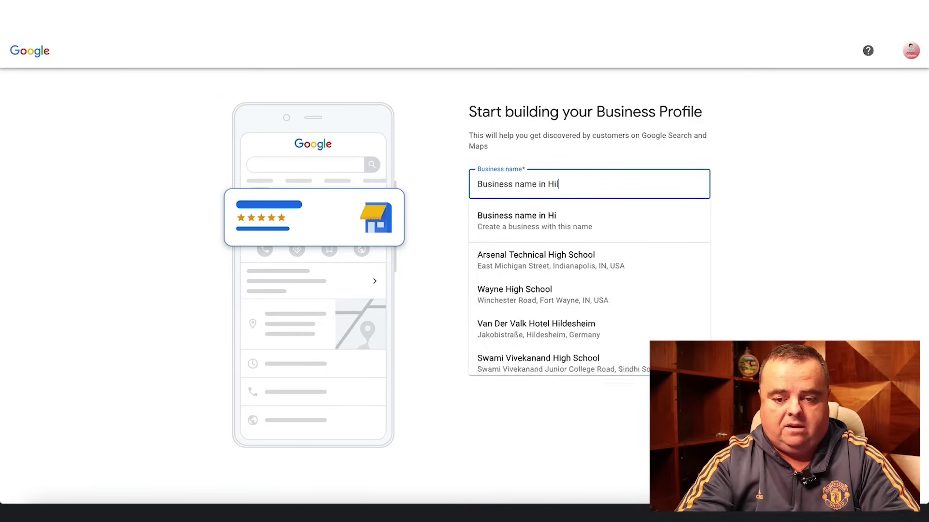
text(lington)
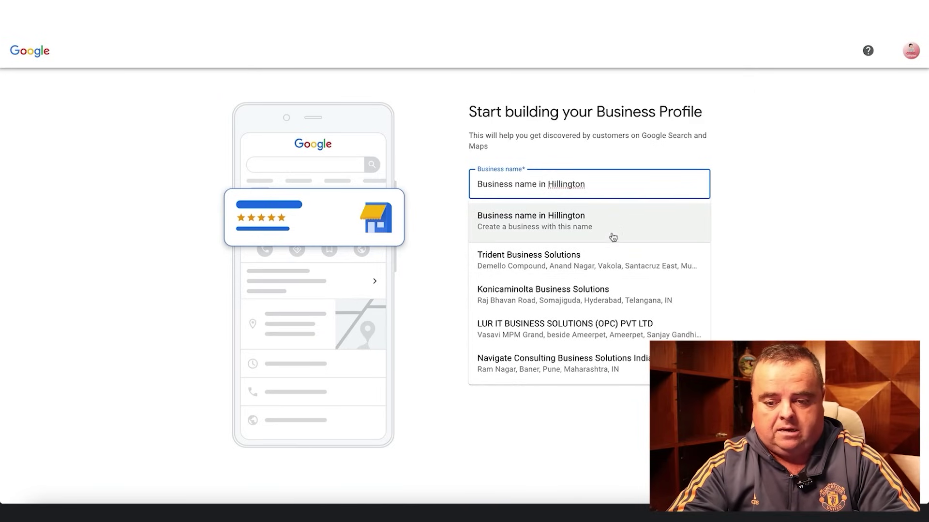
click(750, 243)
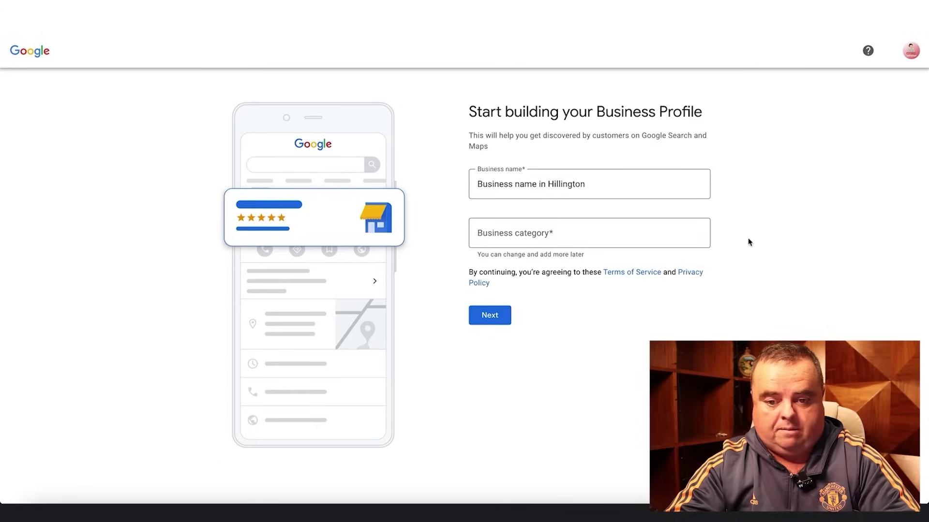
Search 'marketing' in the category field and choose Marketing agency.
click(552, 232)
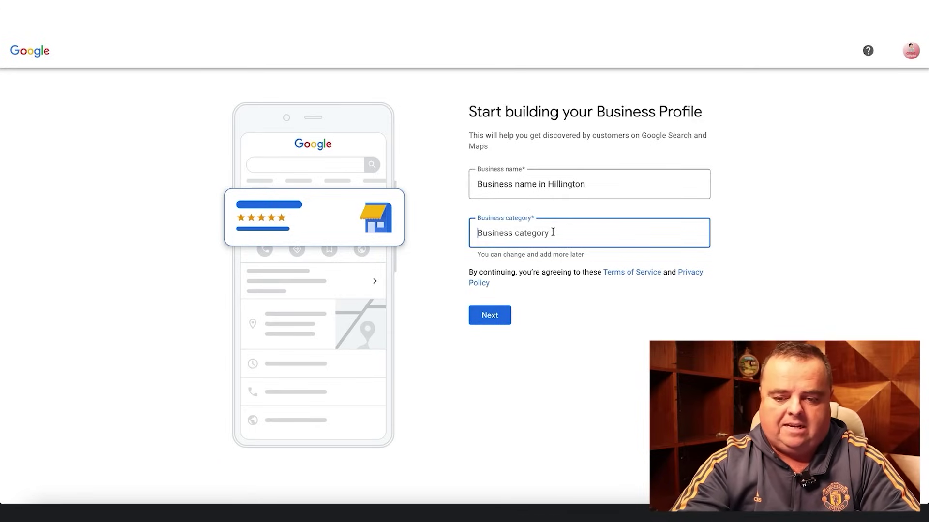
text(marketing)
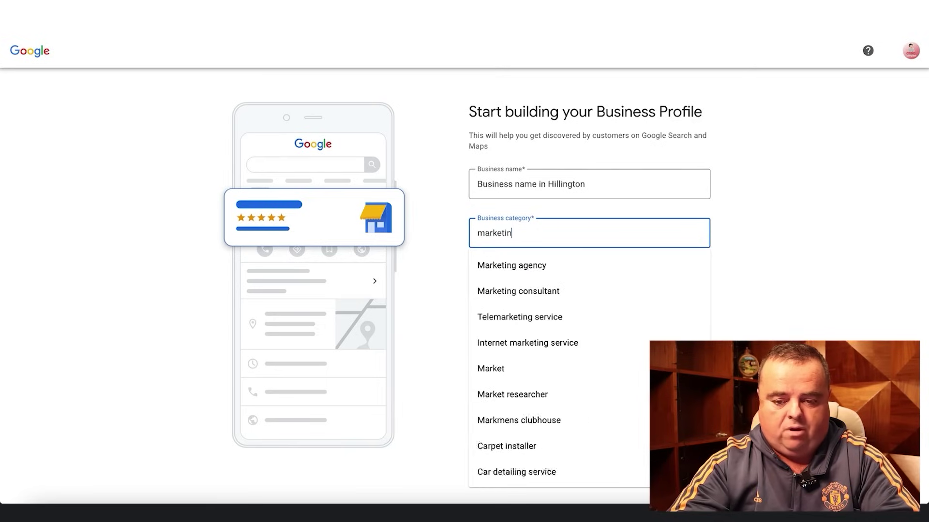
click(549, 270)
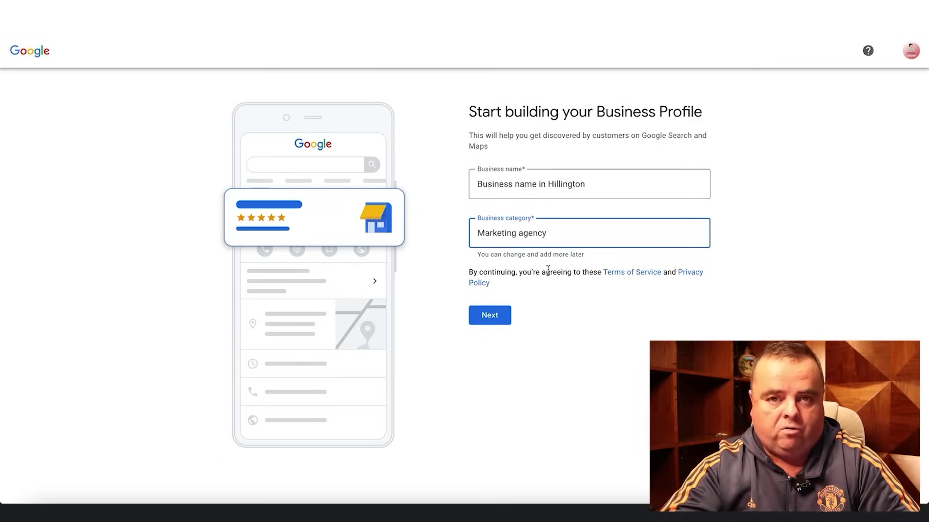
Submit the name and category, answer Yes to a customer-visitable location, and continue.
click(490, 316)
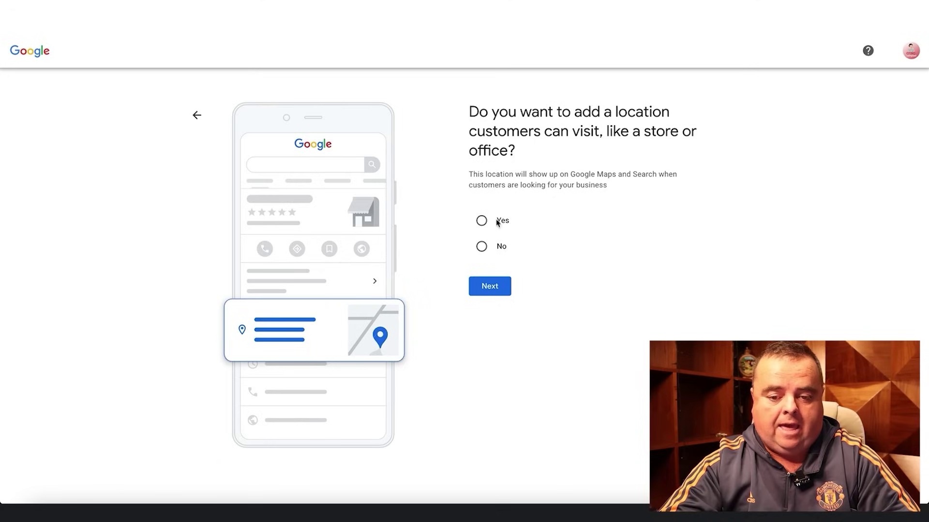
click(482, 222)
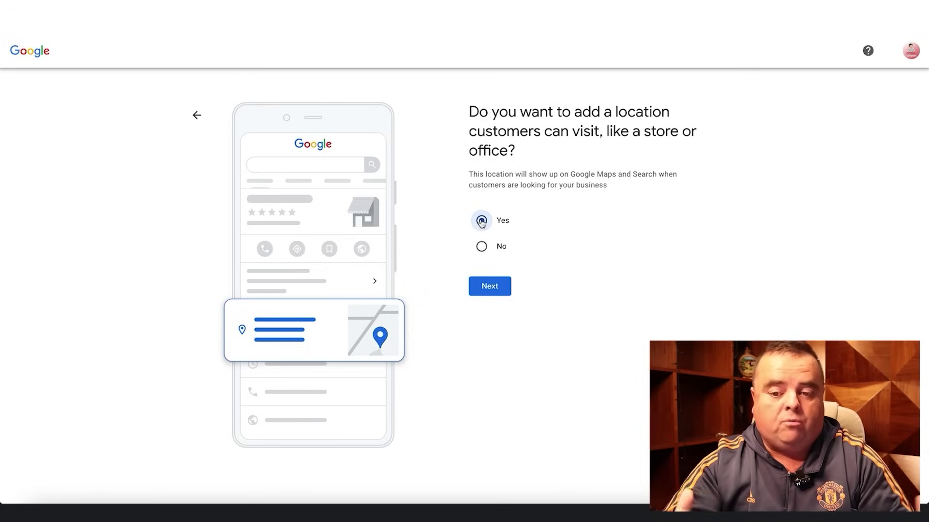
click(492, 295)
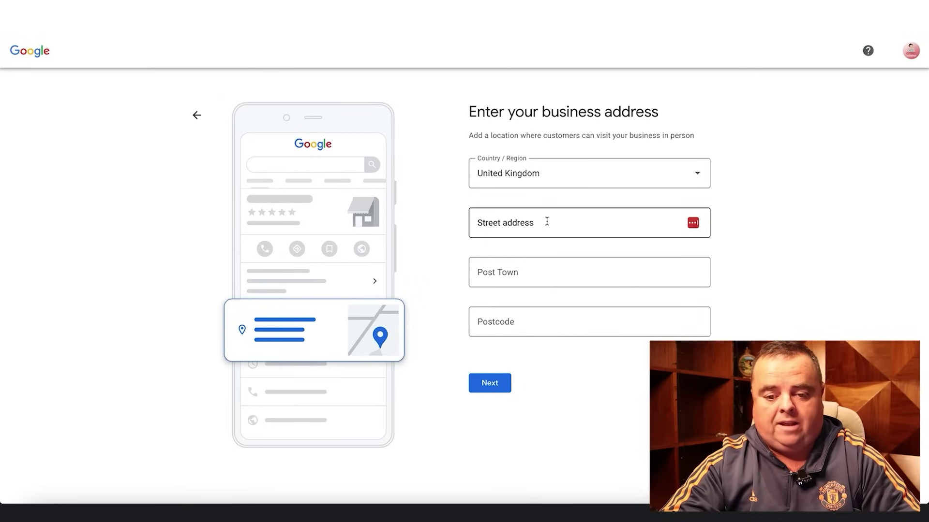
Enter street address 123, pick the matching autocomplete suggestion, and submit the address.
click(546, 222)
text(123)
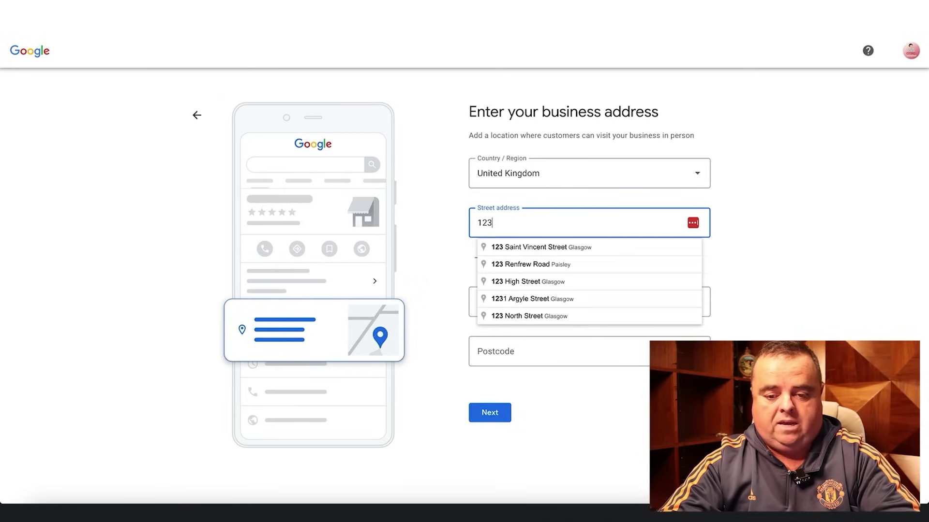
click(556, 264)
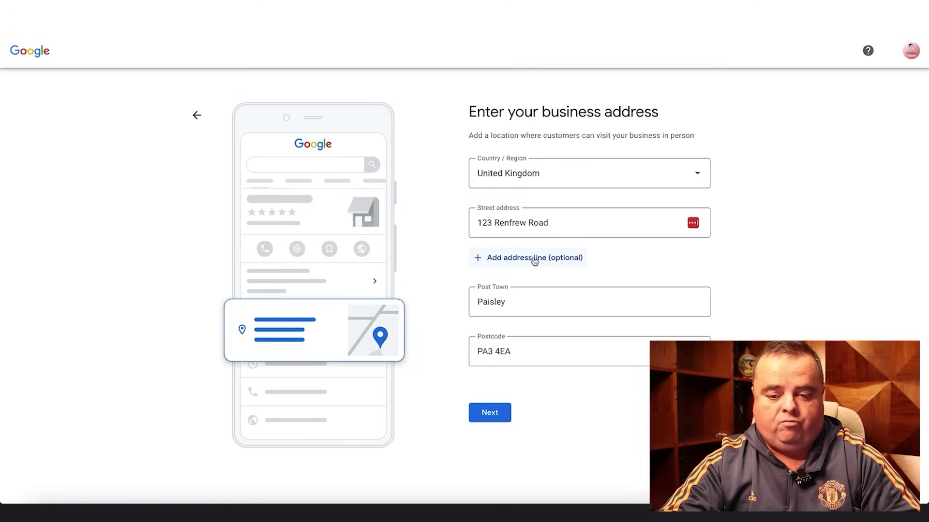
click(490, 413)
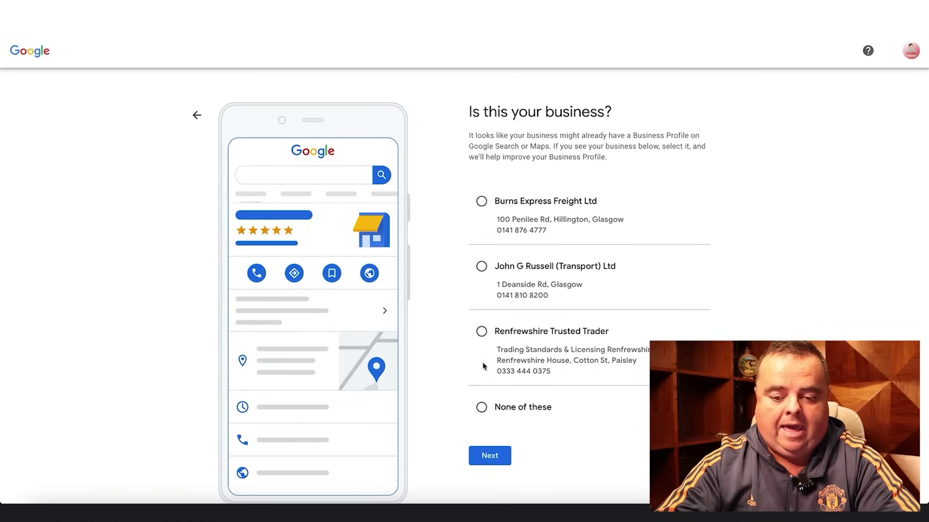
Choose 'None of these' for existing businesses, then answer Yes to deliveries or home visits.
click(482, 408)
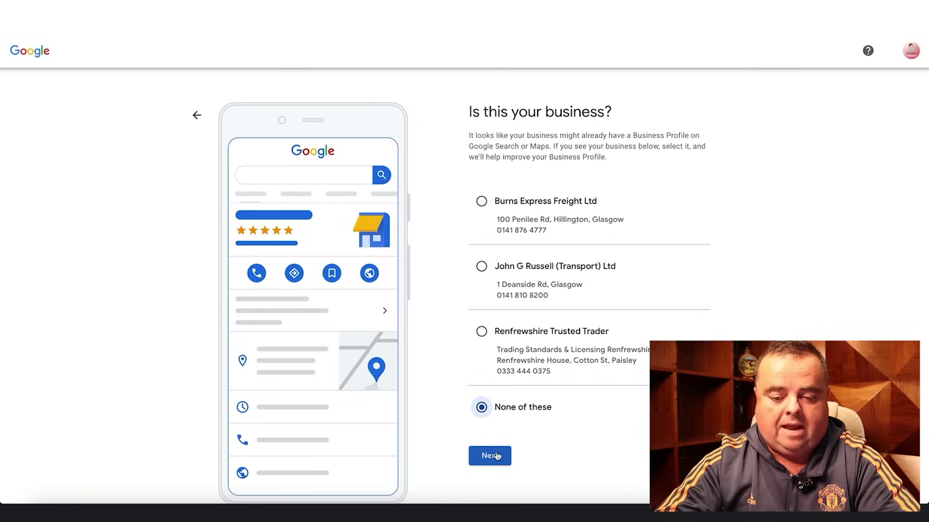
click(498, 456)
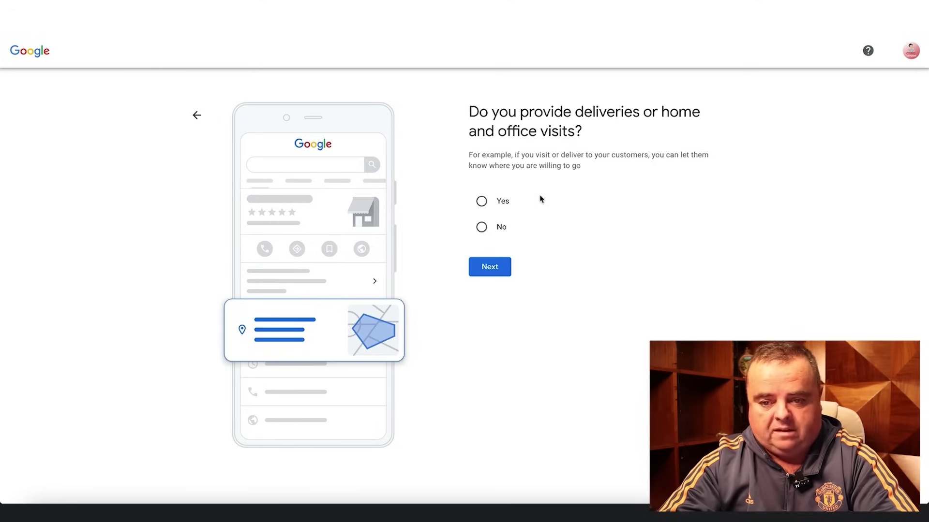
click(482, 203)
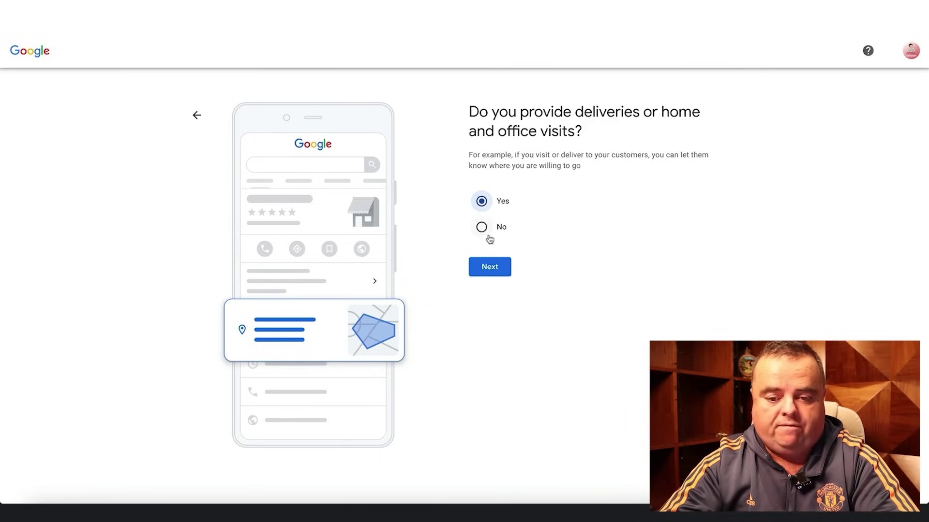
click(497, 269)
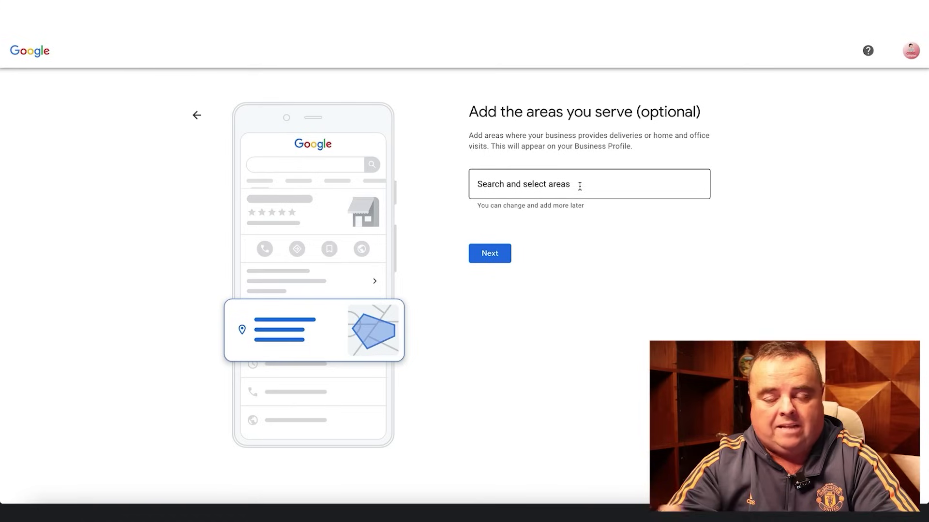
Search 'glasgow', add Glasgow, UK as a served area, and continue.
click(579, 186)
text(glasgow)
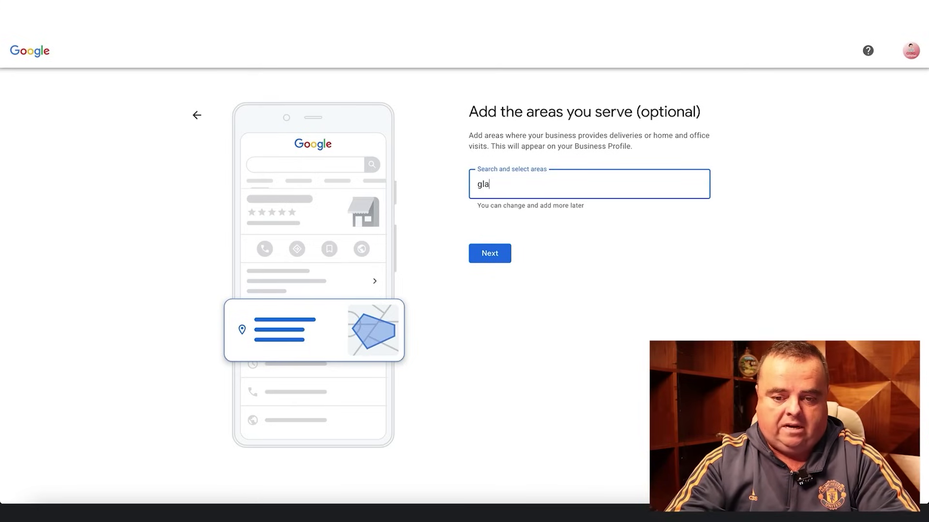
click(566, 218)
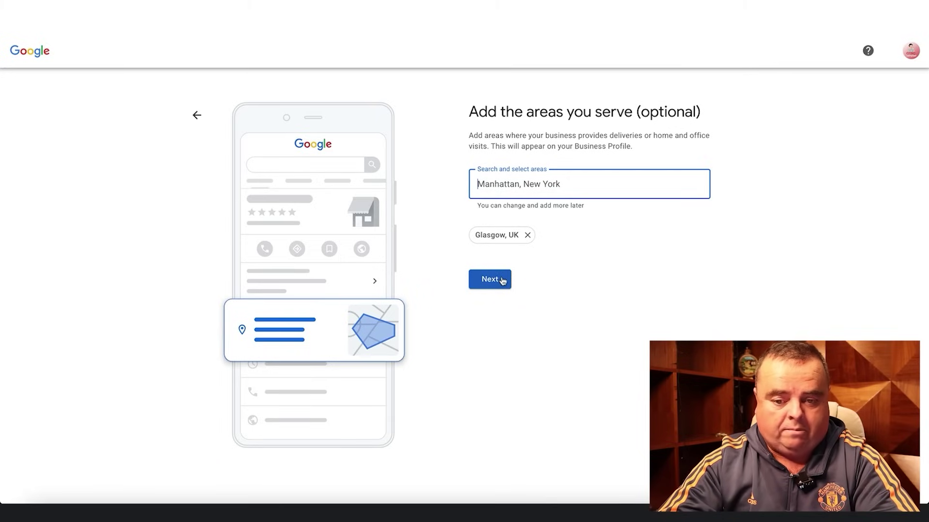
click(502, 281)
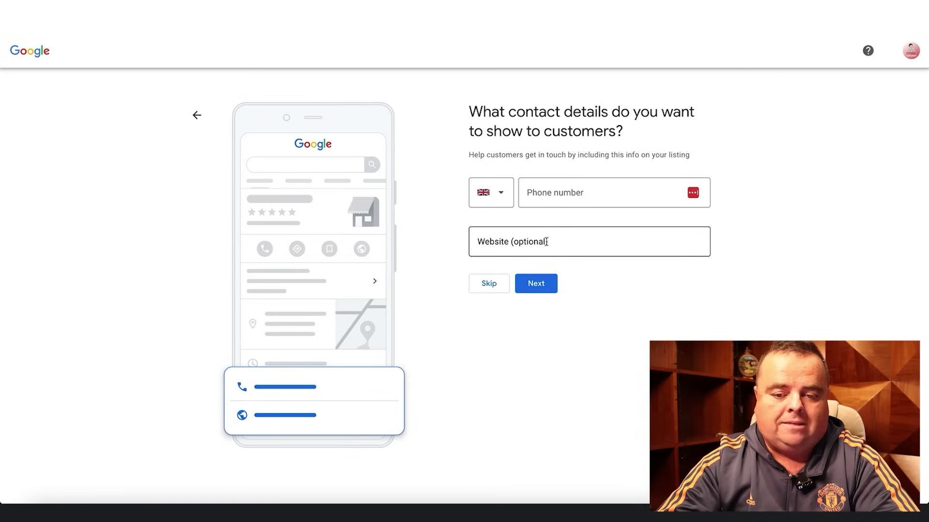
click(536, 193)
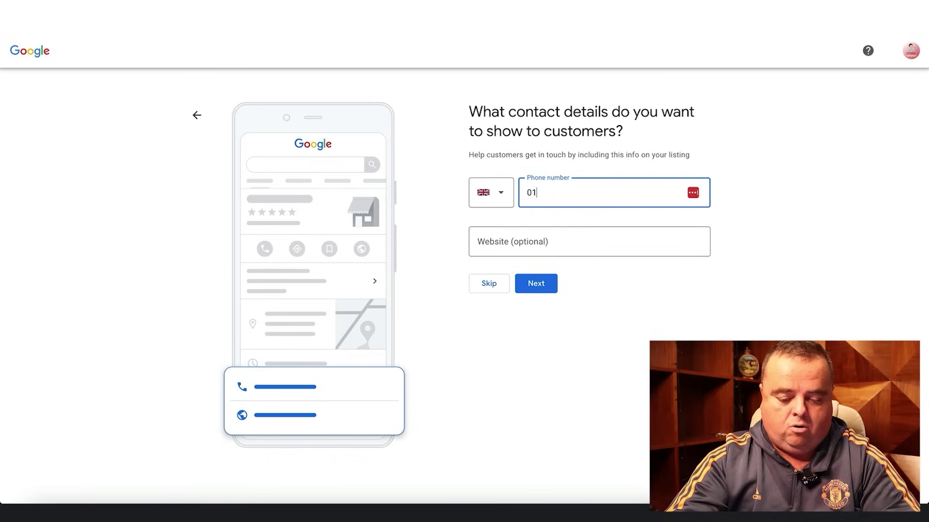
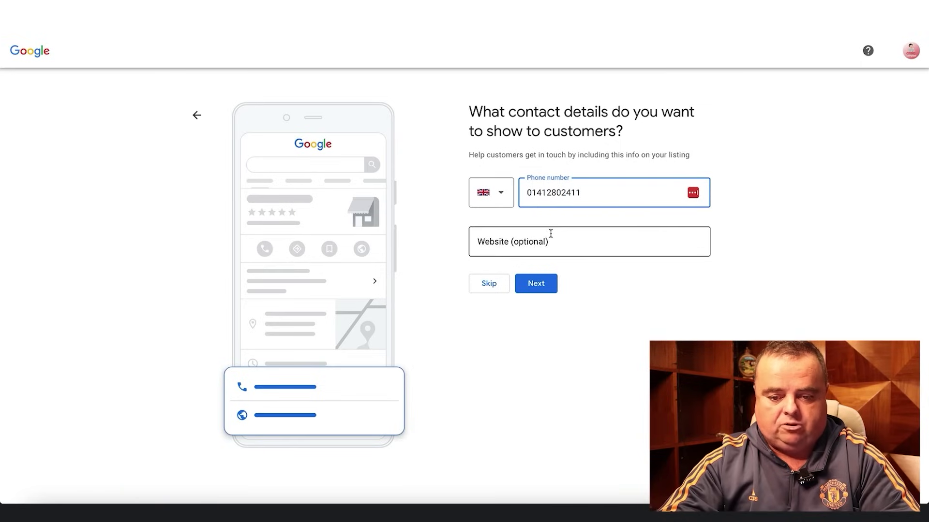
click(531, 244)
text(www.cr)
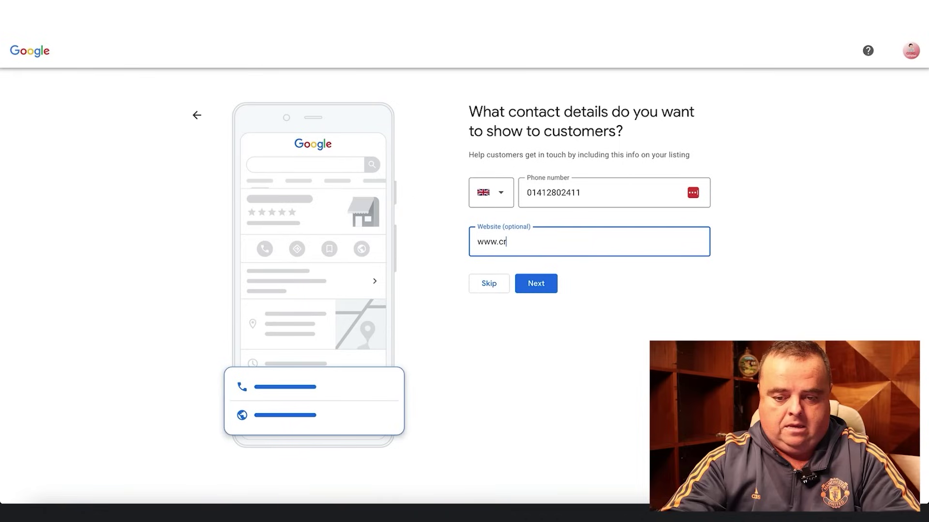
text(aigcampbells)
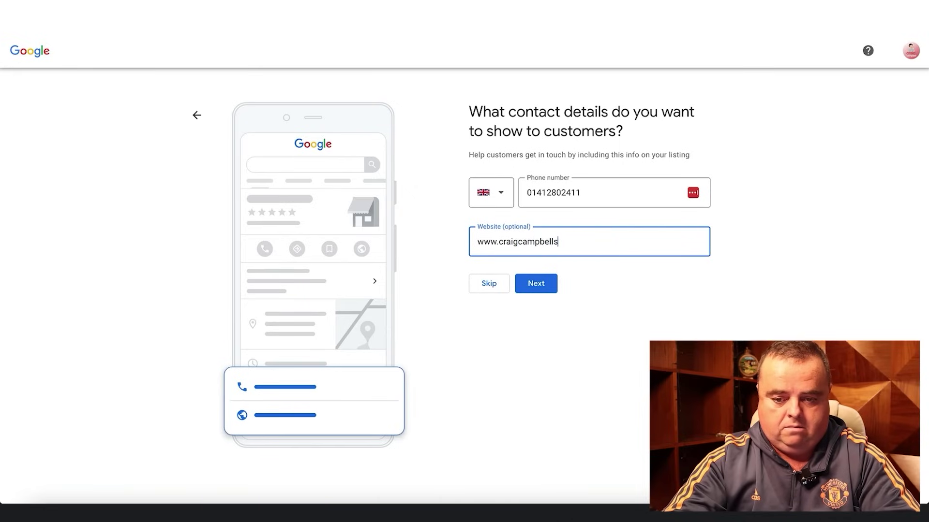
text(eo.com)
key(BackSpace)
text(om)
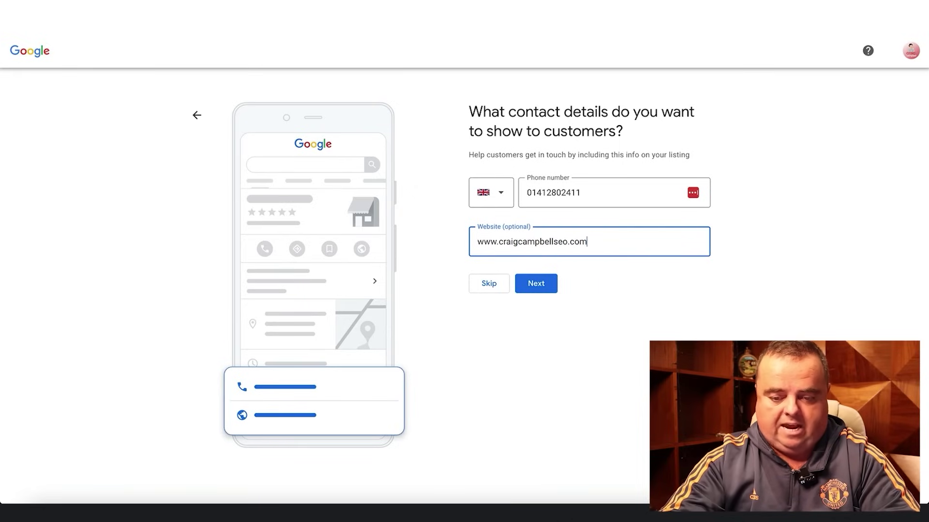
click(548, 283)
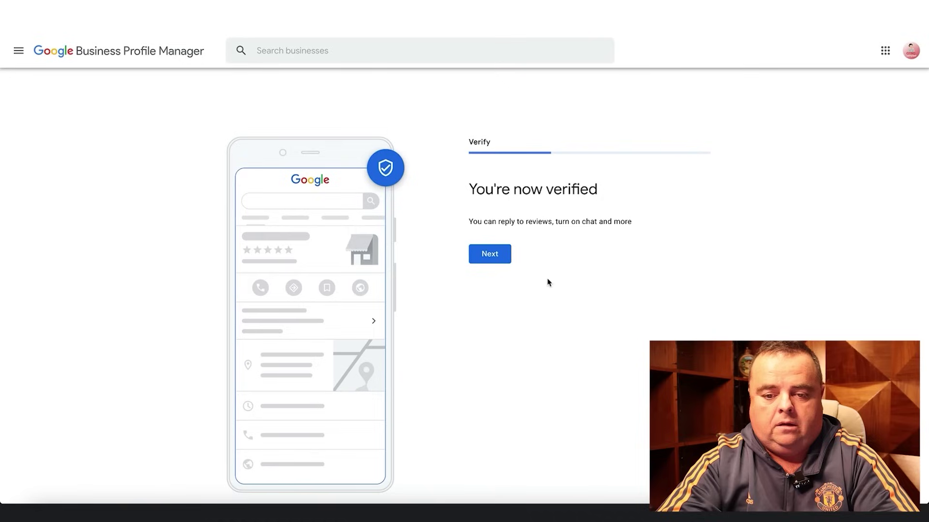
Past the verified page, select Telemarketing, add a custom 'seo' service, and submit the services.
click(499, 257)
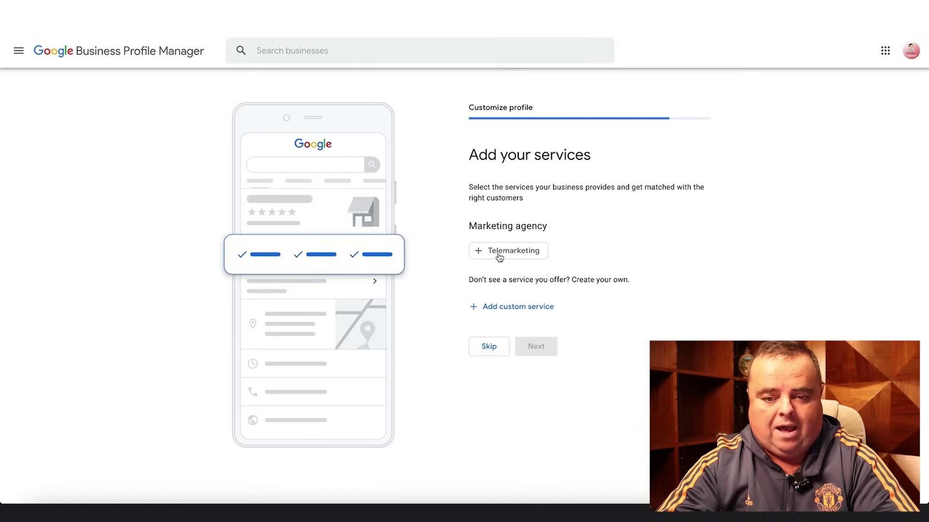
click(505, 256)
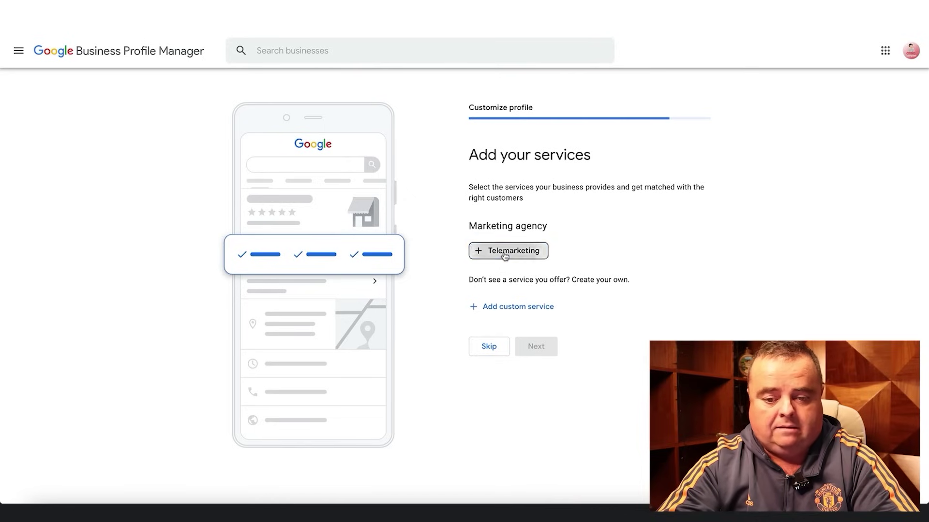
click(520, 306)
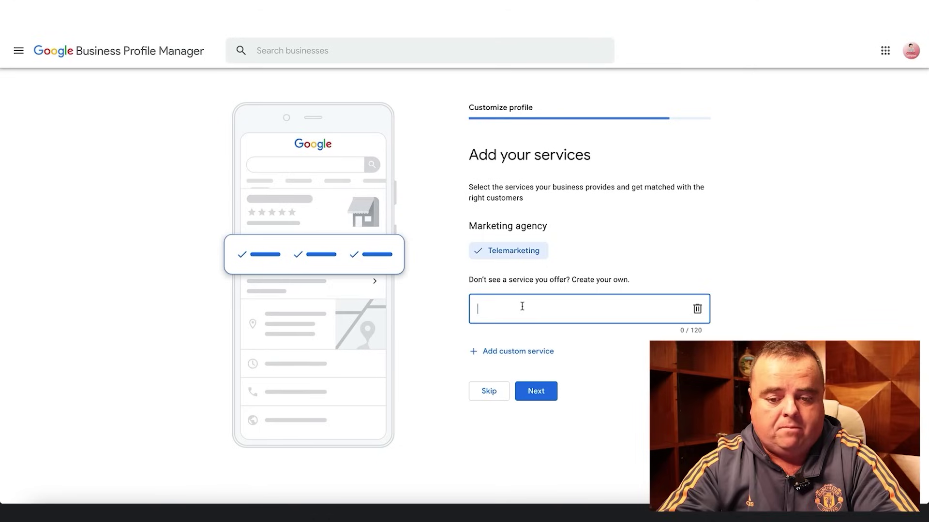
text(seo)
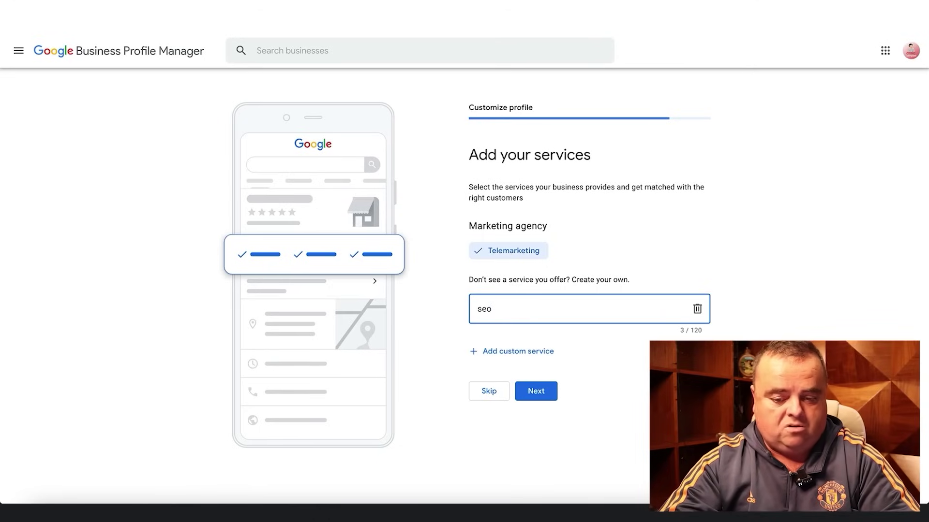
click(536, 392)
click(537, 385)
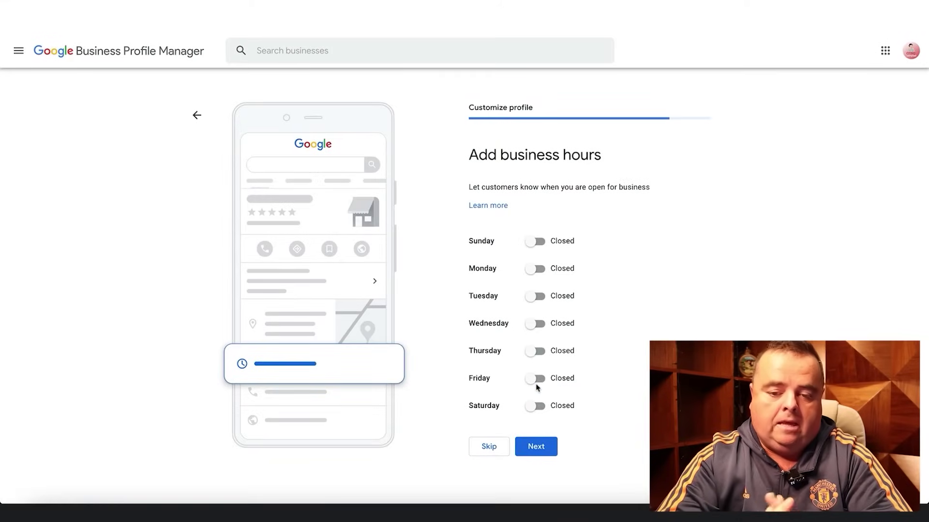
Toggle Monday, Tuesday, Wednesday, Thursday and Friday to Open.
click(538, 270)
click(538, 313)
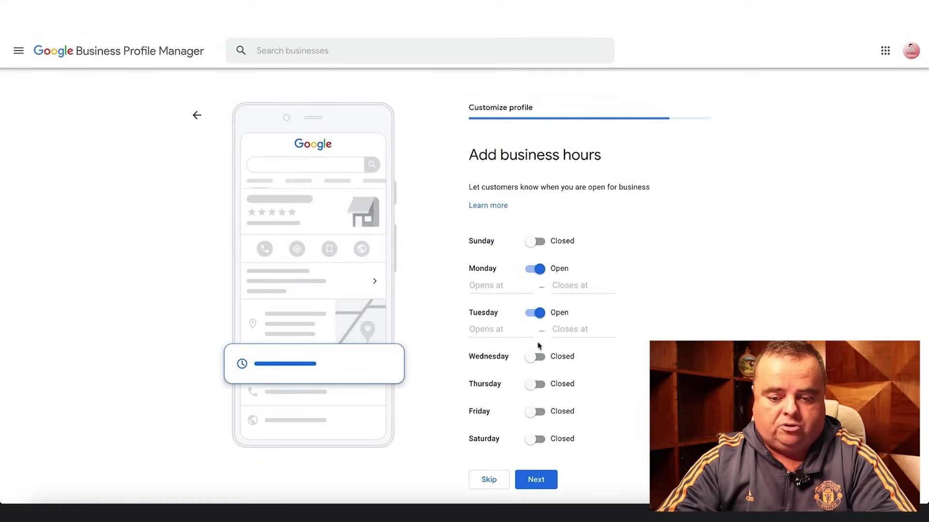
click(539, 358)
click(539, 402)
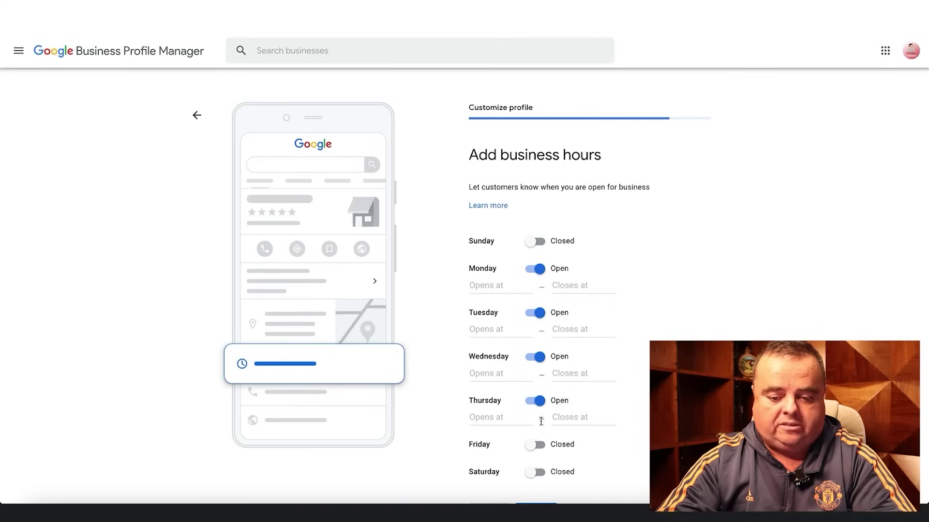
click(541, 449)
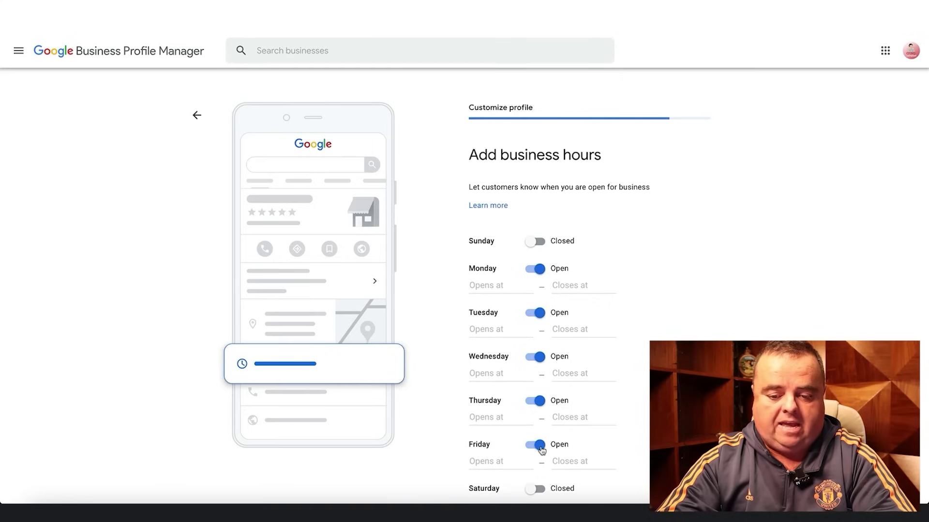
Set each weekday's opening time to 24 hours and save the hours.
click(490, 287)
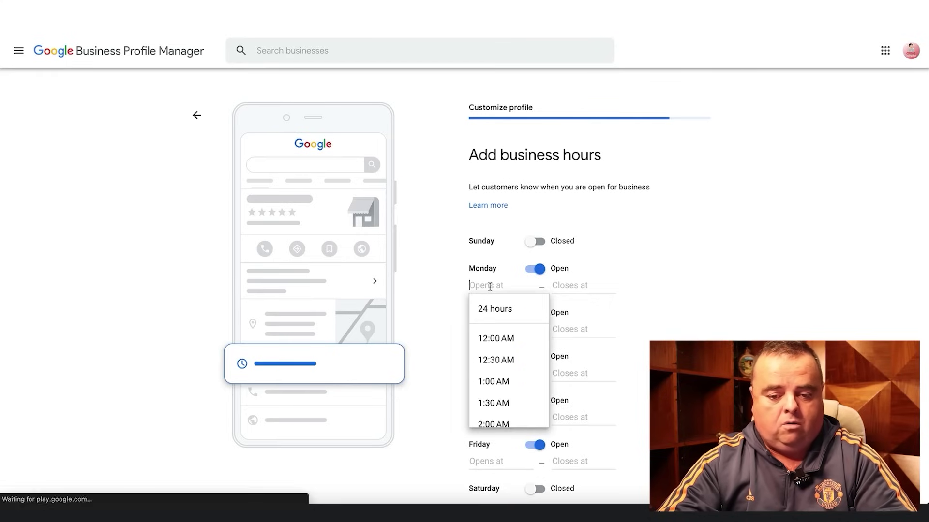
click(516, 308)
click(495, 312)
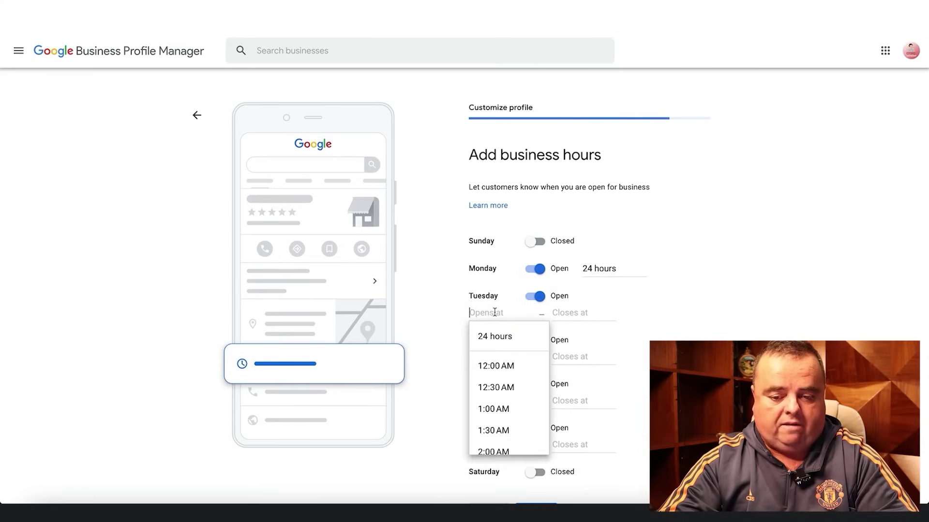
click(502, 336)
click(505, 344)
click(513, 363)
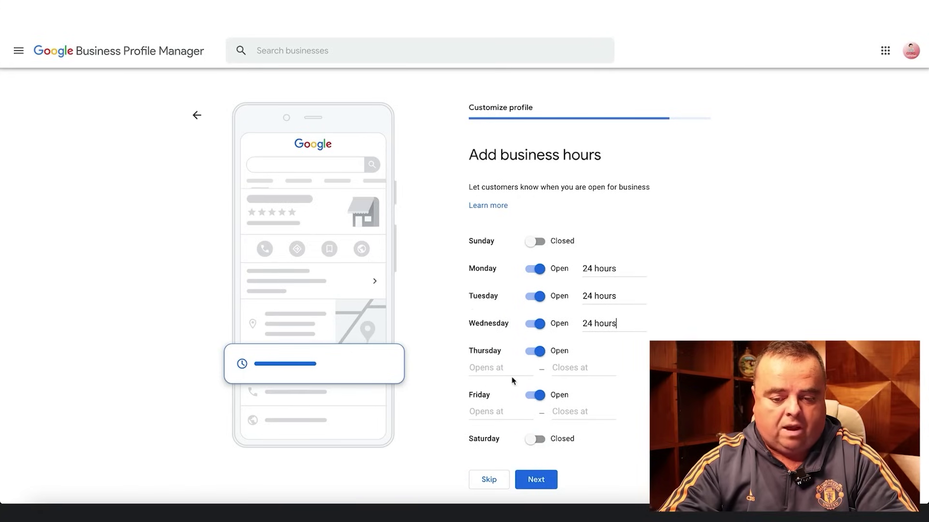
click(512, 369)
click(514, 387)
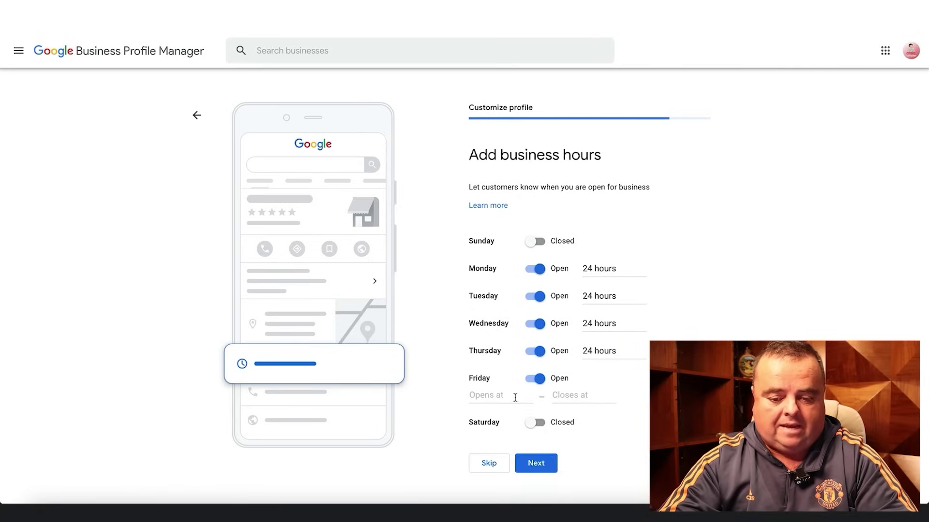
click(514, 395)
click(517, 417)
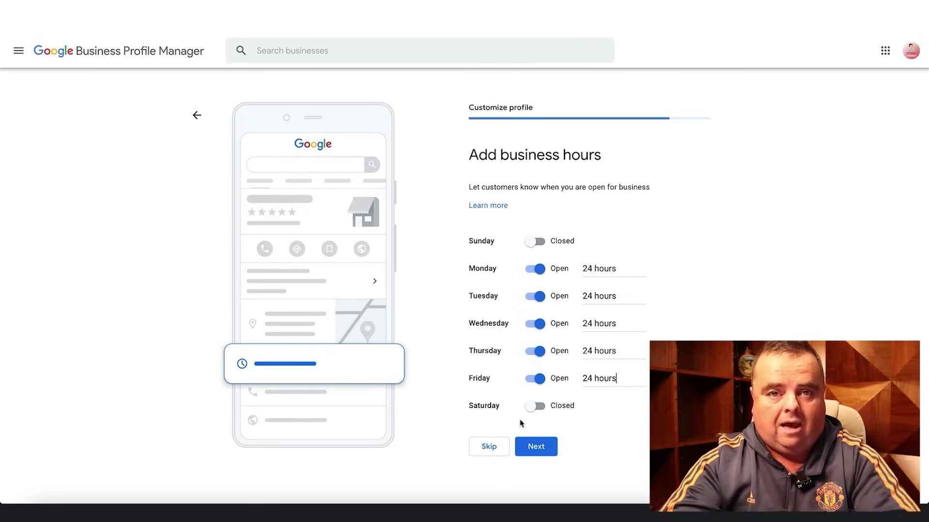
click(538, 453)
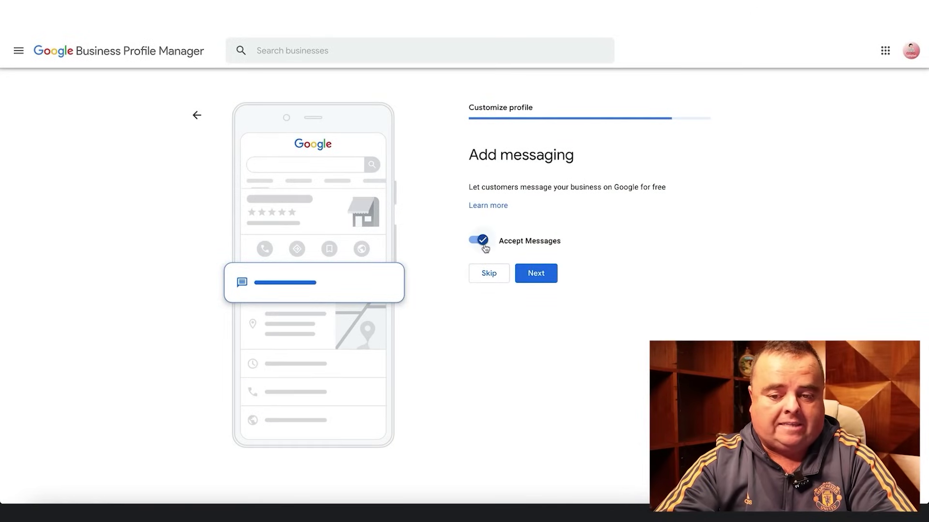
Keep Accept Messages on, continue, and skip the business description.
click(541, 274)
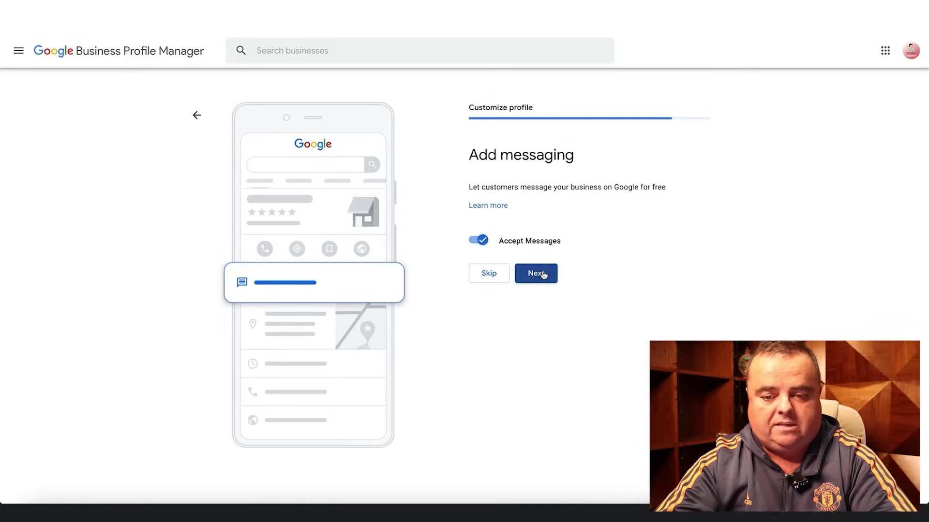
click(543, 275)
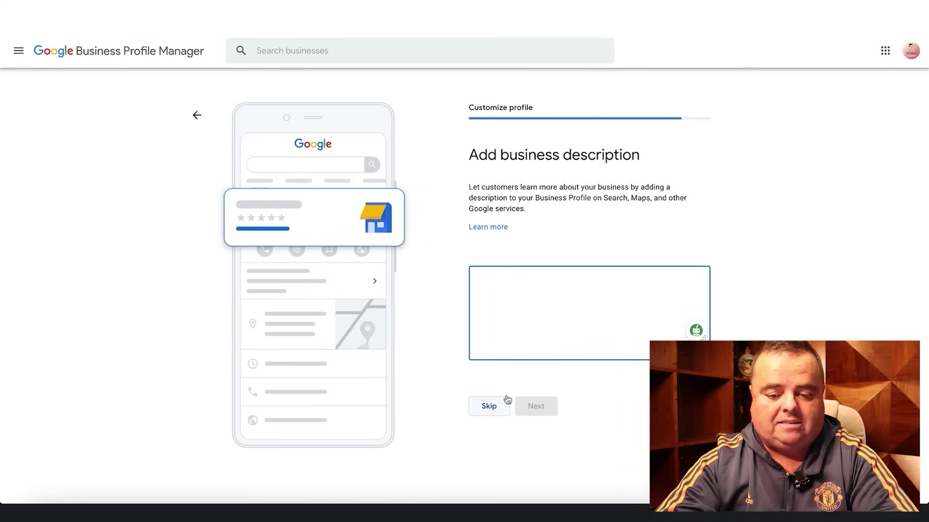
click(489, 406)
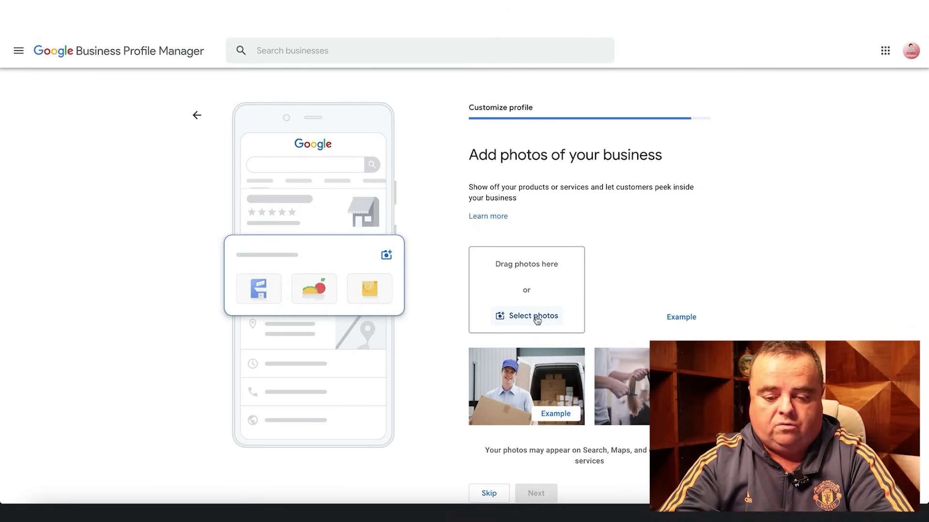
Skip the photos page and decline the Google Ads offer.
click(498, 493)
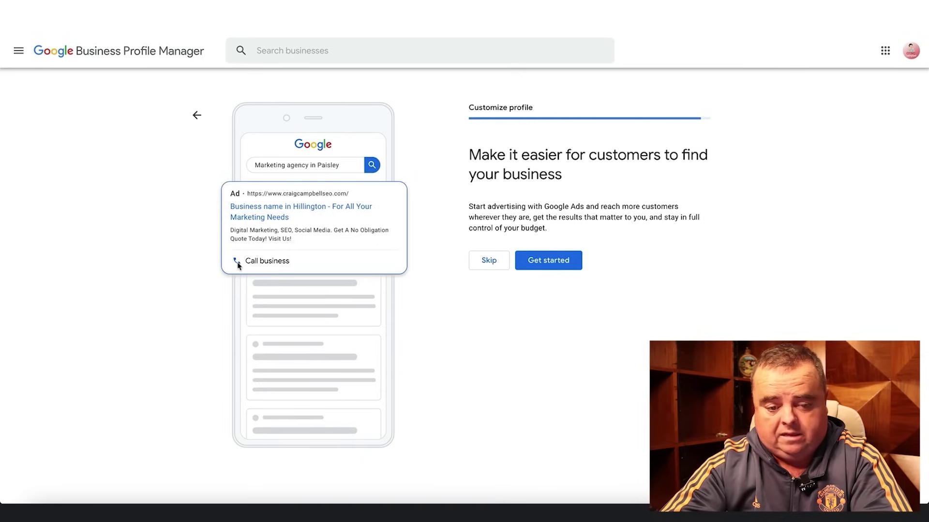
click(487, 261)
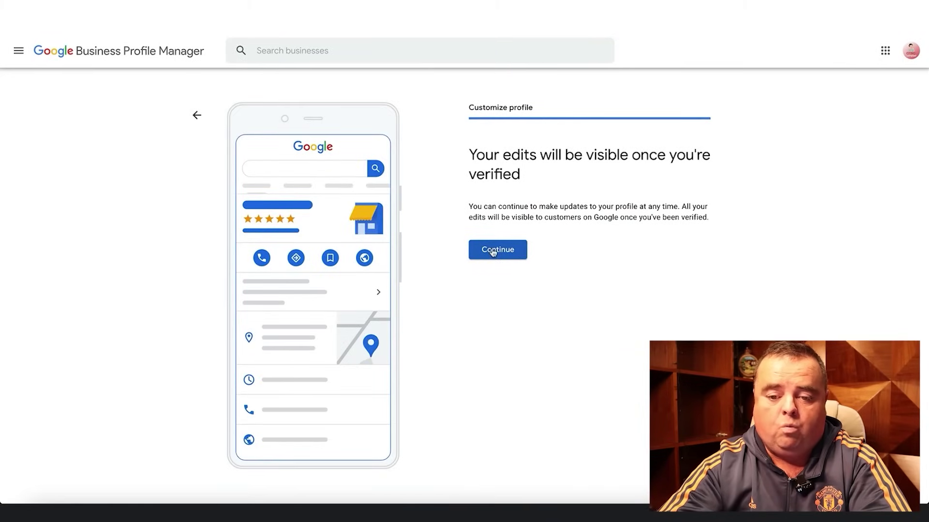
Finish setup, then choose Get verified on the unverified profile in Google Search.
click(498, 249)
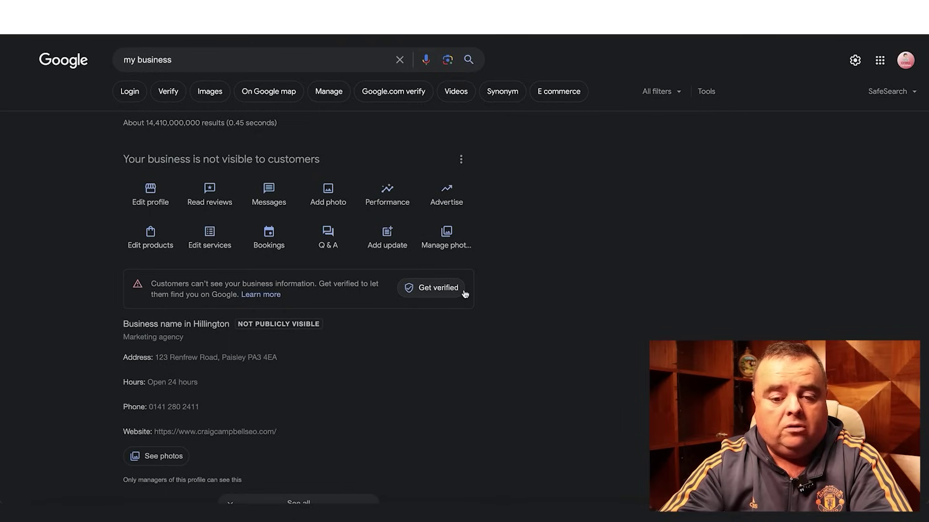
click(438, 289)
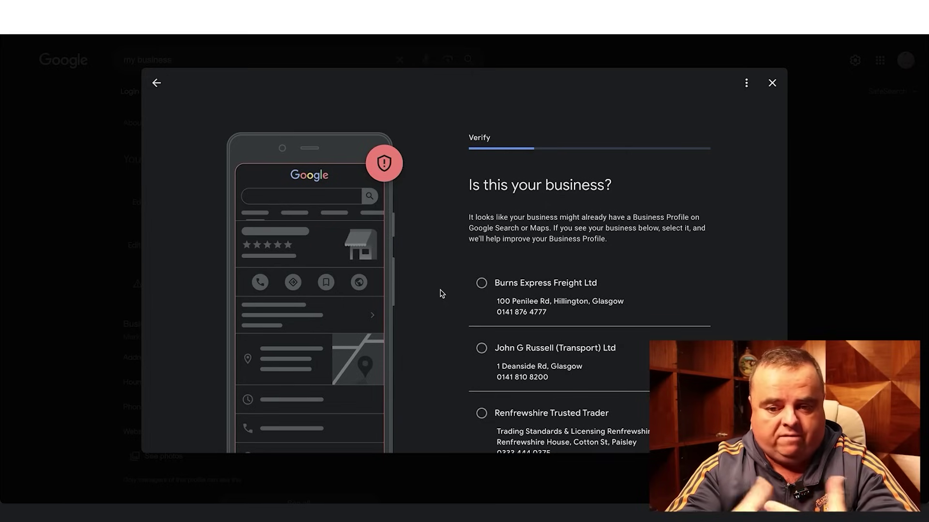
Confirm 'None of these' as the answer to the existing-business check.
mouse_move(709, 176)
mouse_down()
mouse_move(709, 240)
mouse_move(629, 465)
mouse_move(694, 172)
mouse_up()
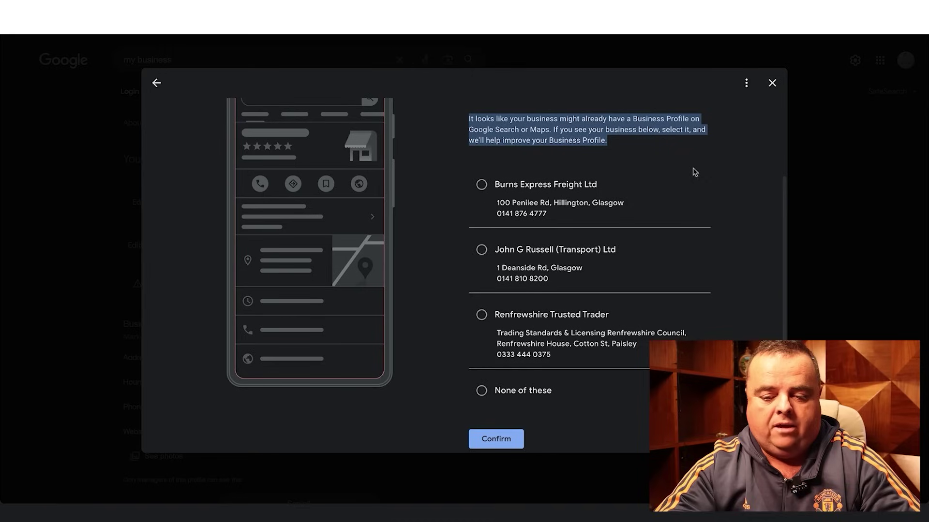
click(488, 391)
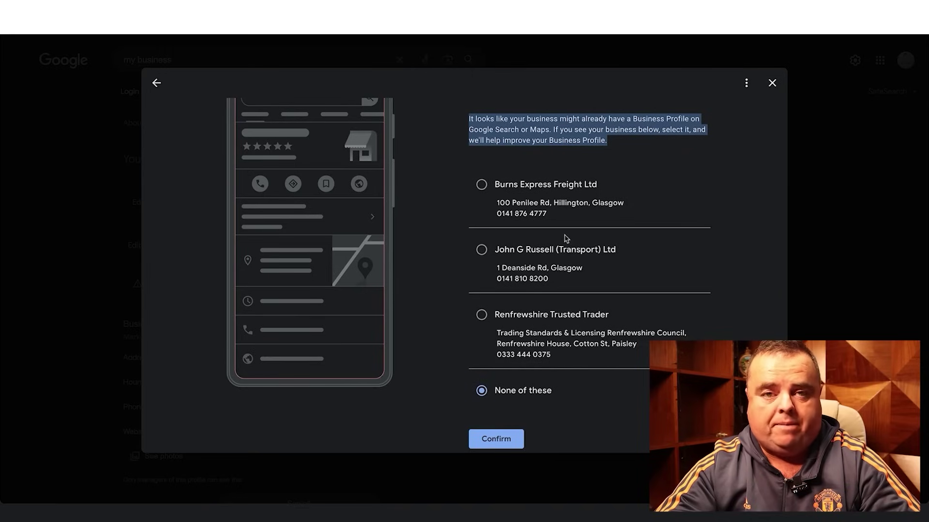
click(508, 442)
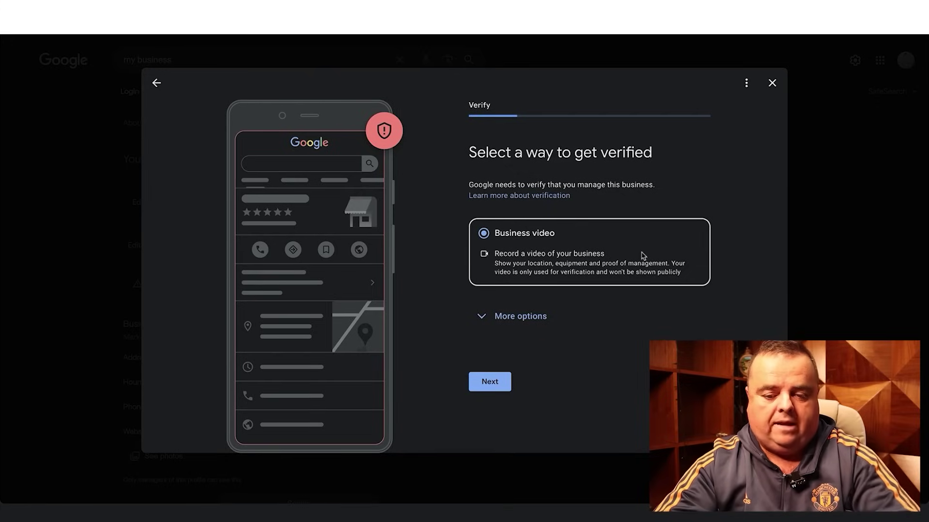
Expand More options under Business video to reveal Verify Later.
click(481, 316)
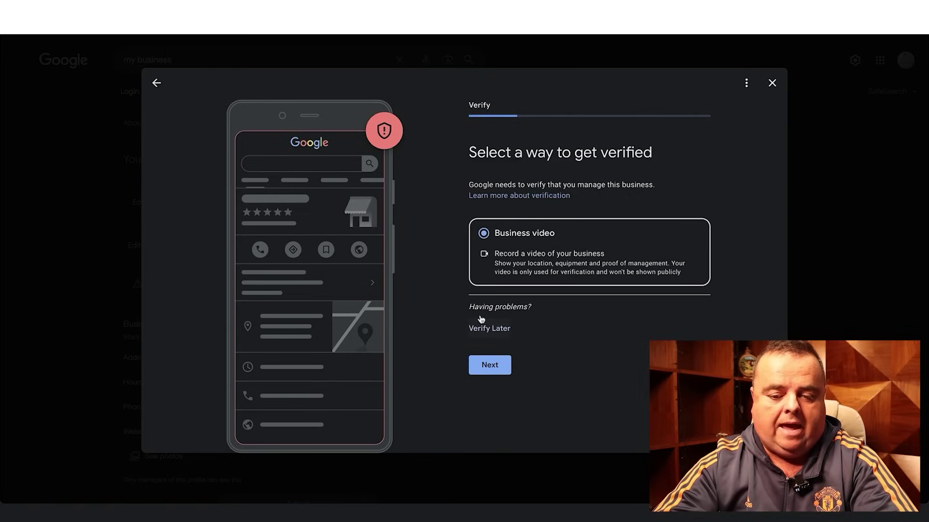
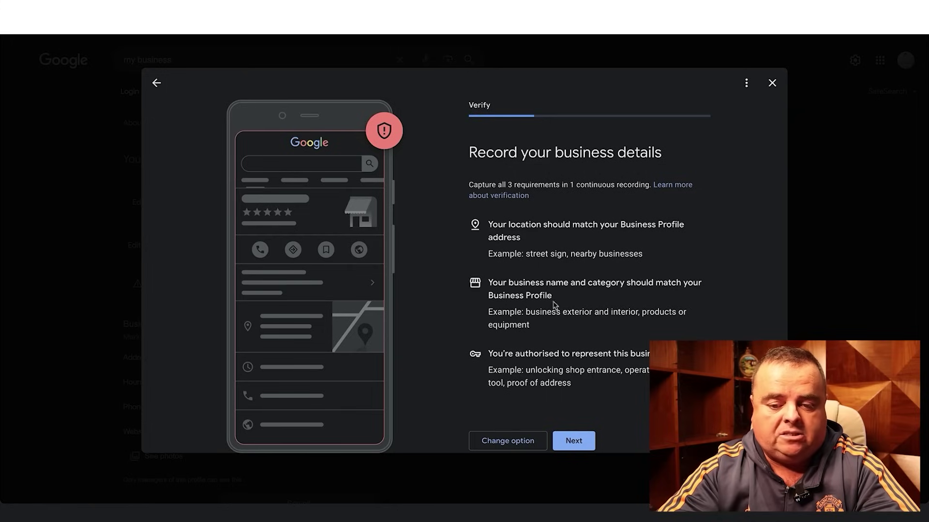
drag(571, 370, 582, 456)
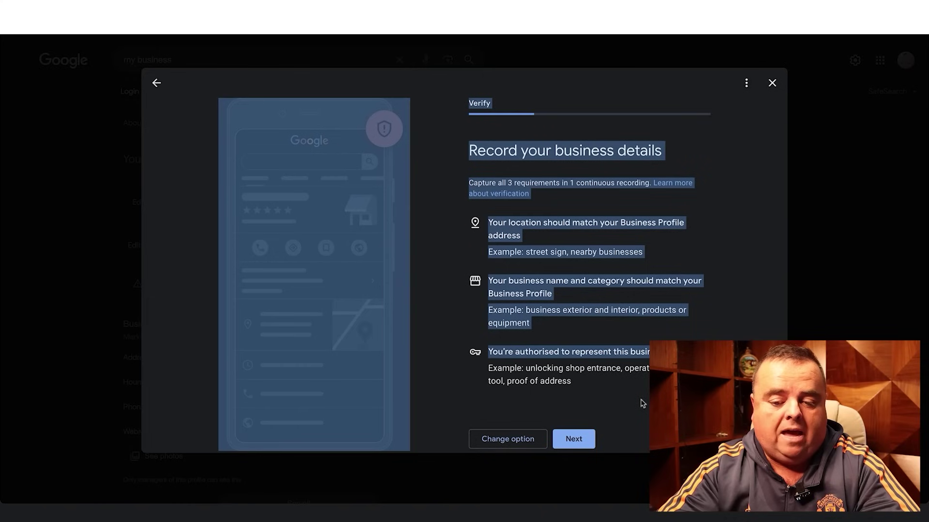
click(643, 404)
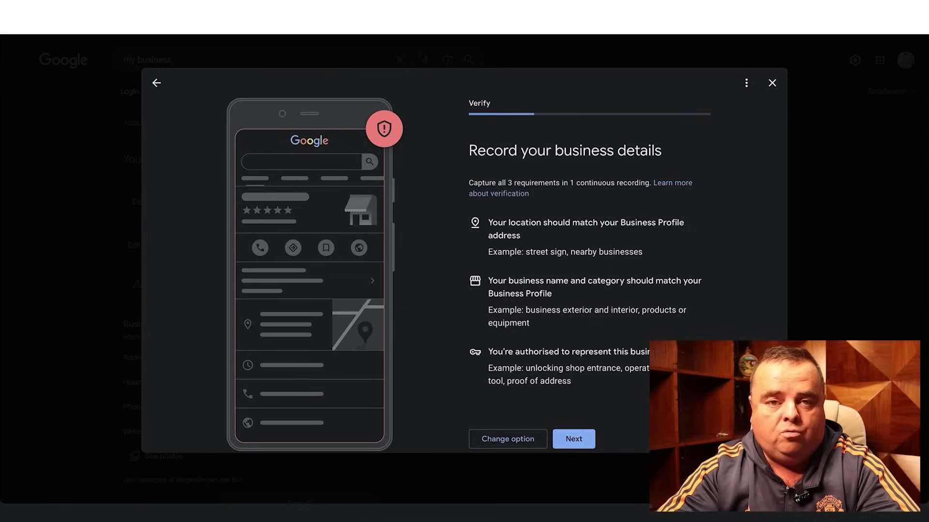
Move on to the 'Tips for getting started' page, then close the video verification dialog to bring up the 'Are you sure?' prompt.
click(578, 438)
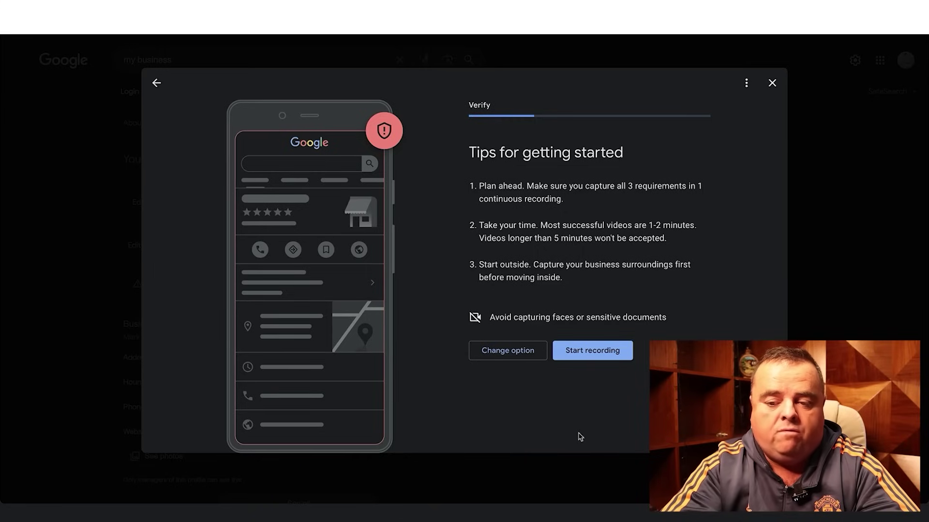
click(772, 83)
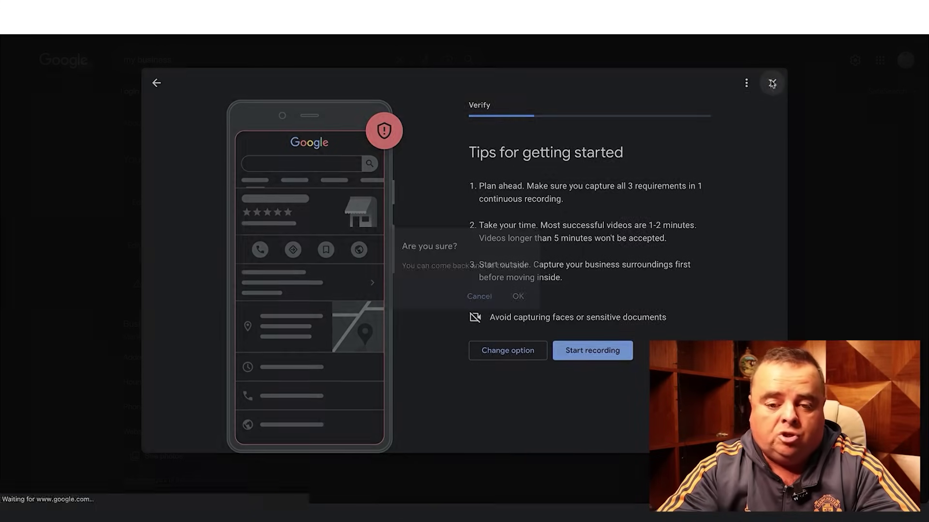